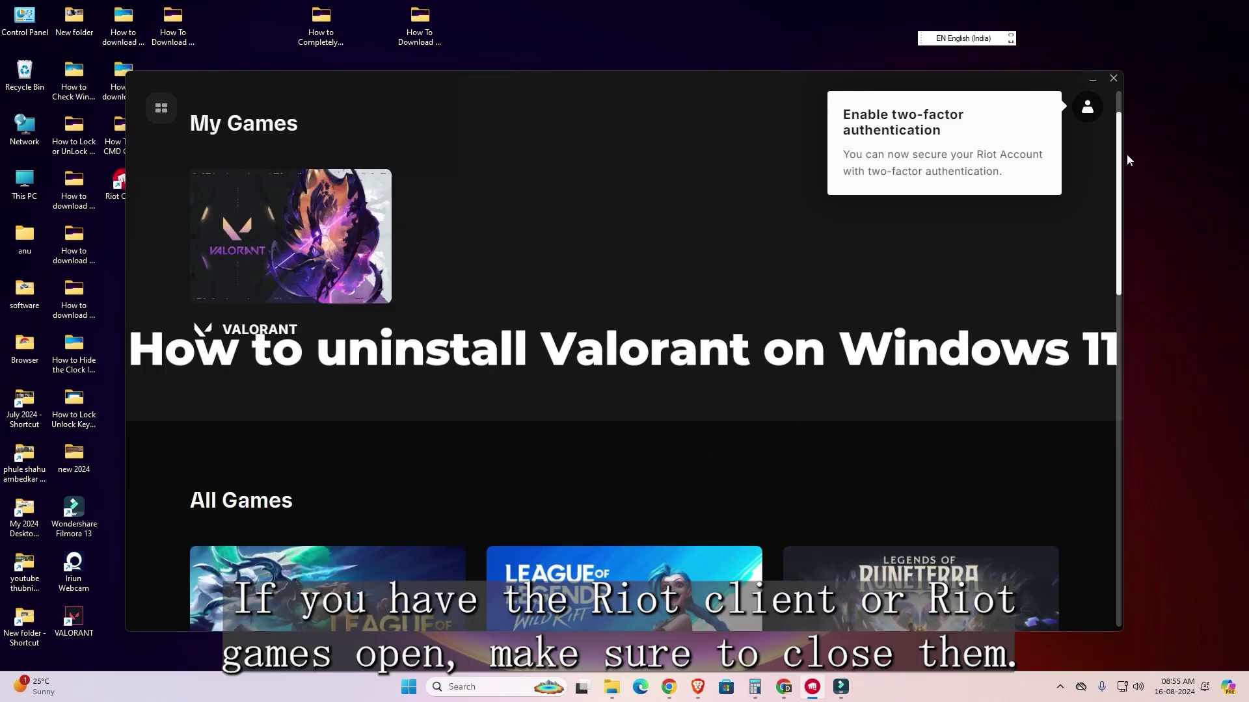
Close the Riot Client game library window to reveal the desktop
click(1113, 79)
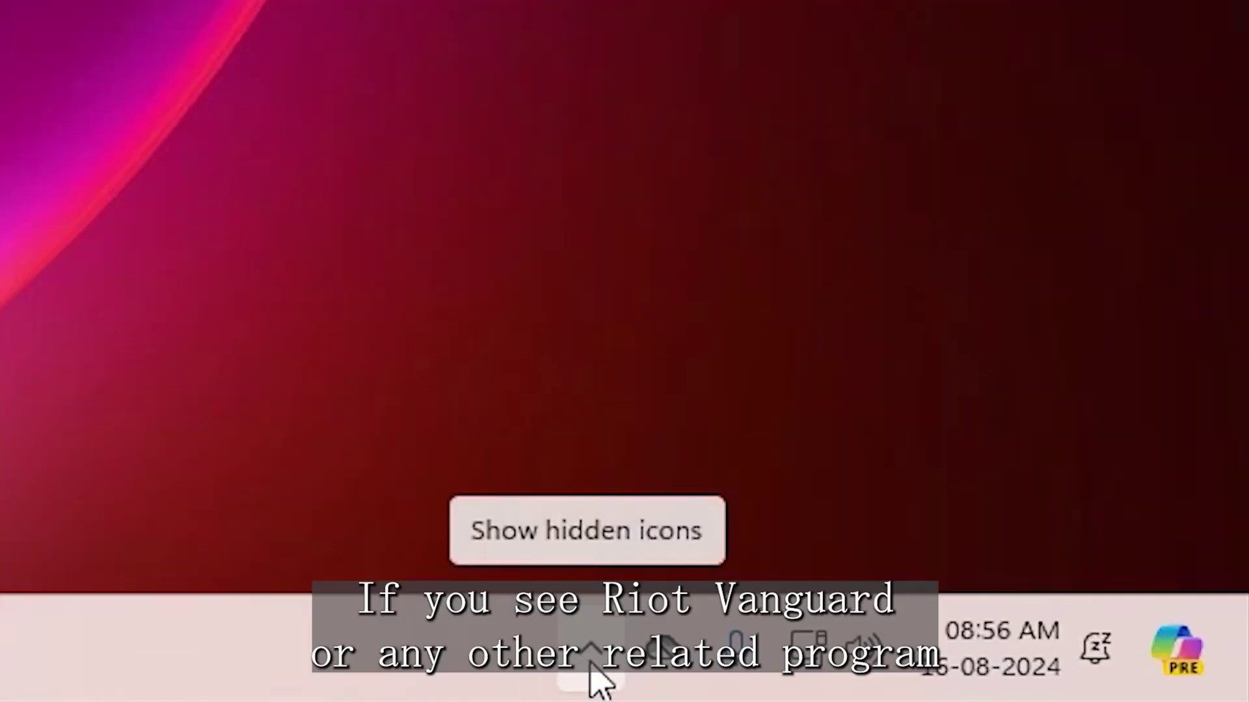
Exit Riot Vanguard from the hidden system tray icons
click(591, 673)
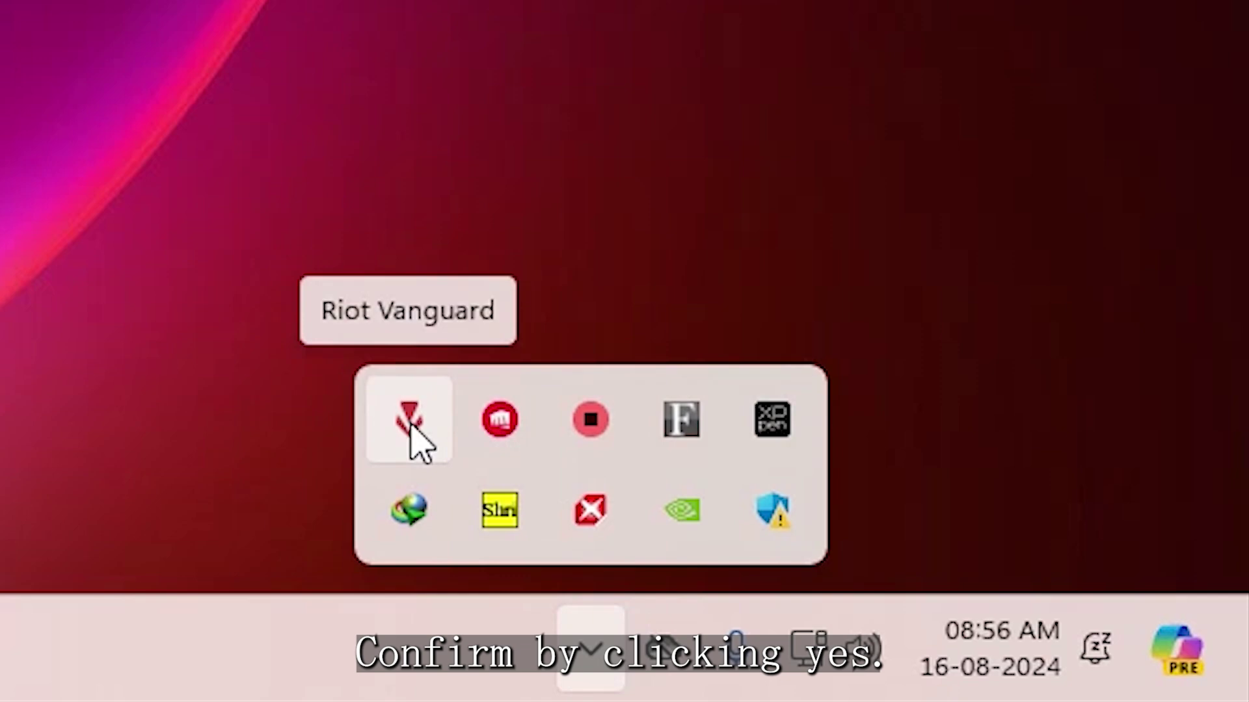
right_click(418, 441)
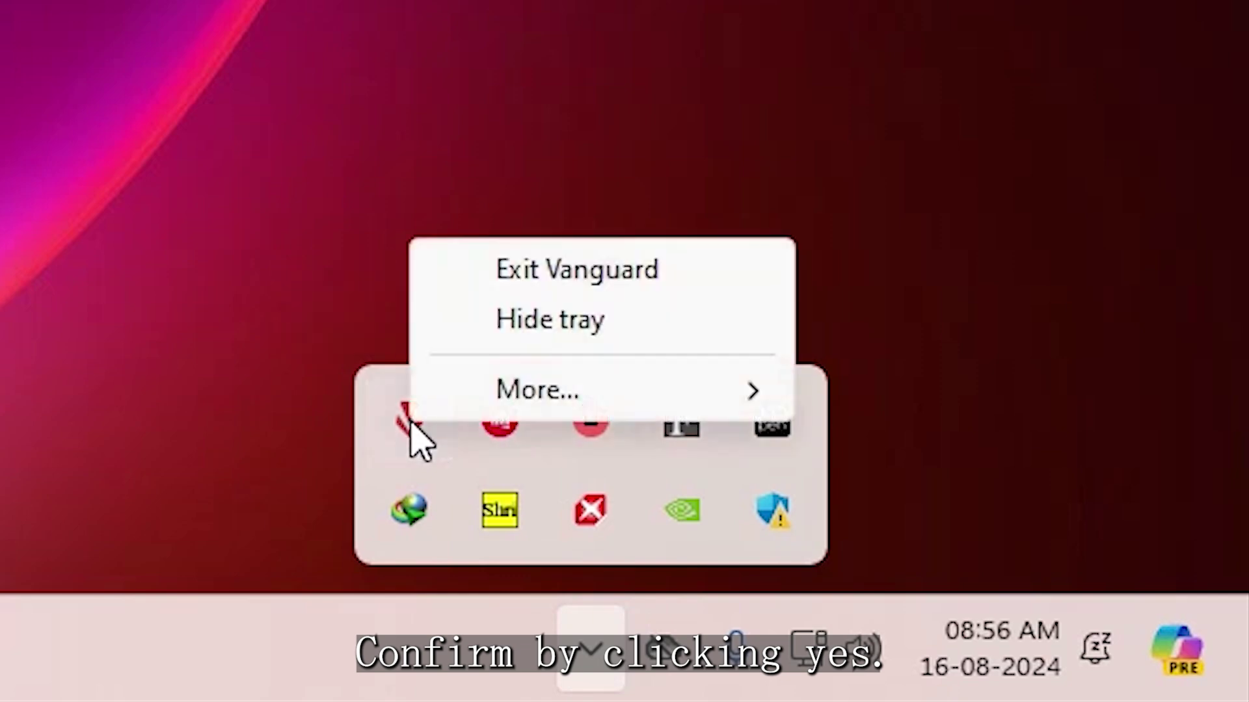
click(621, 276)
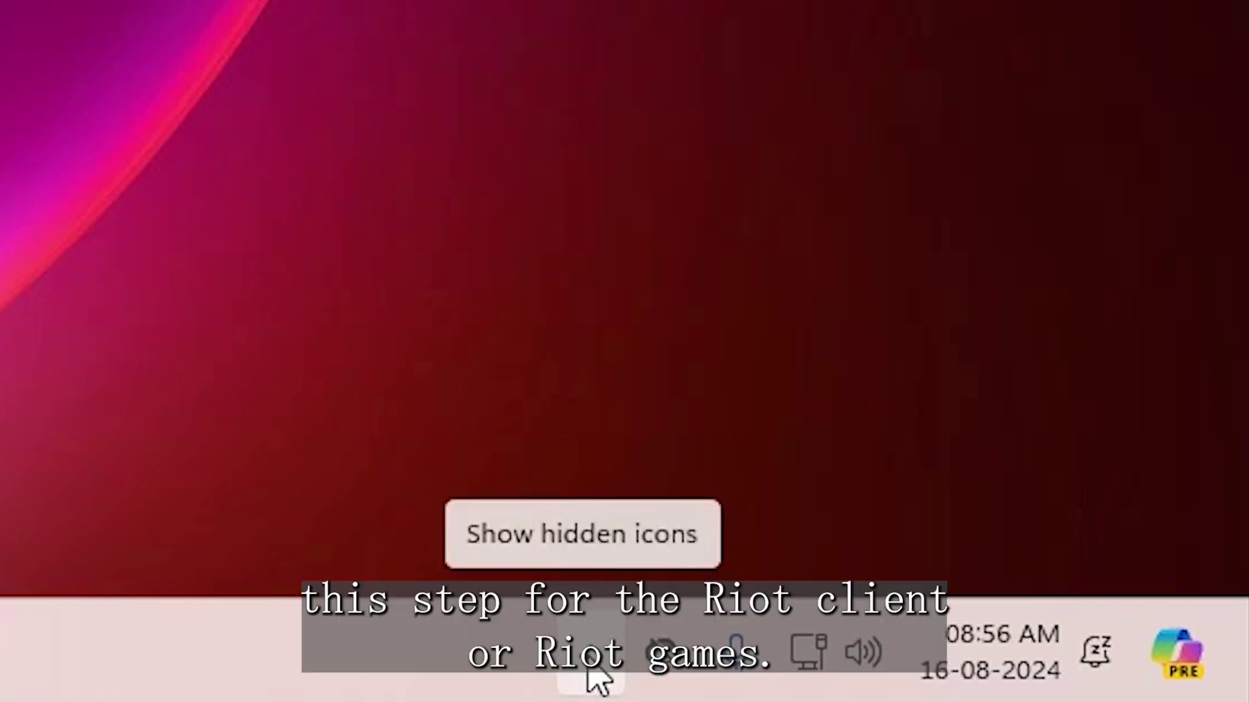
Exit Riot Client from the system tray and dismiss the icons panel
click(597, 680)
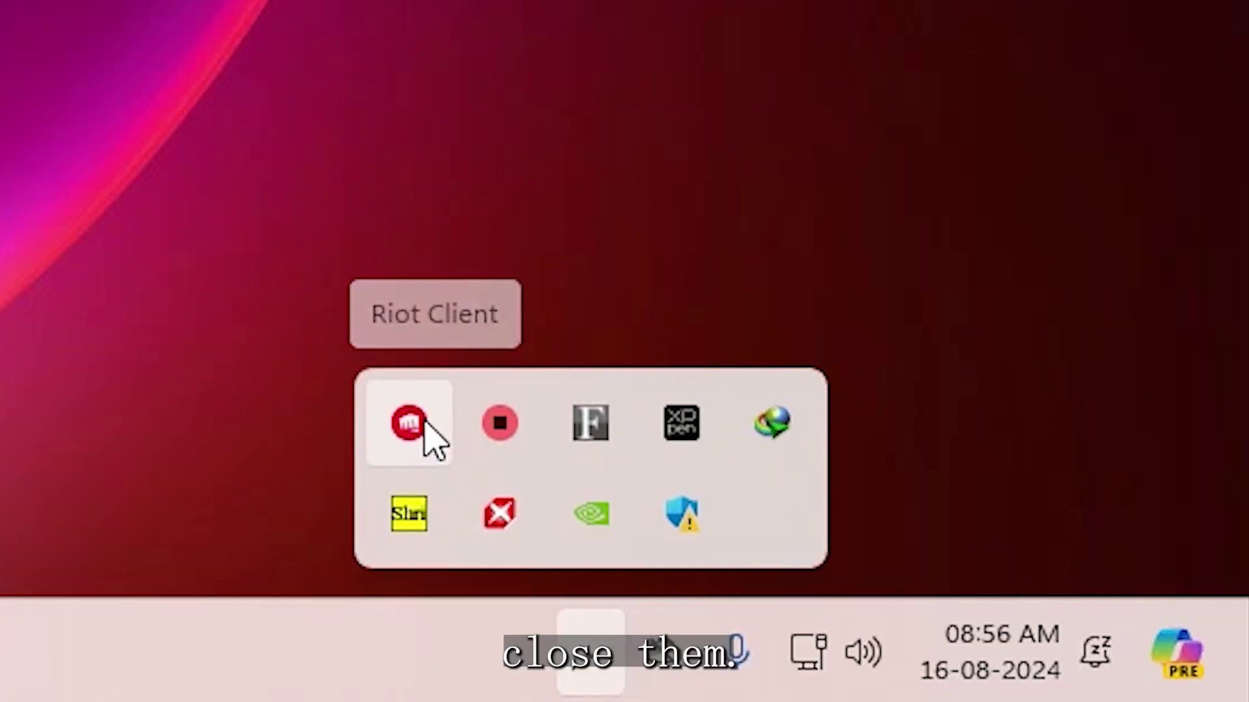
right_click(426, 423)
click(621, 538)
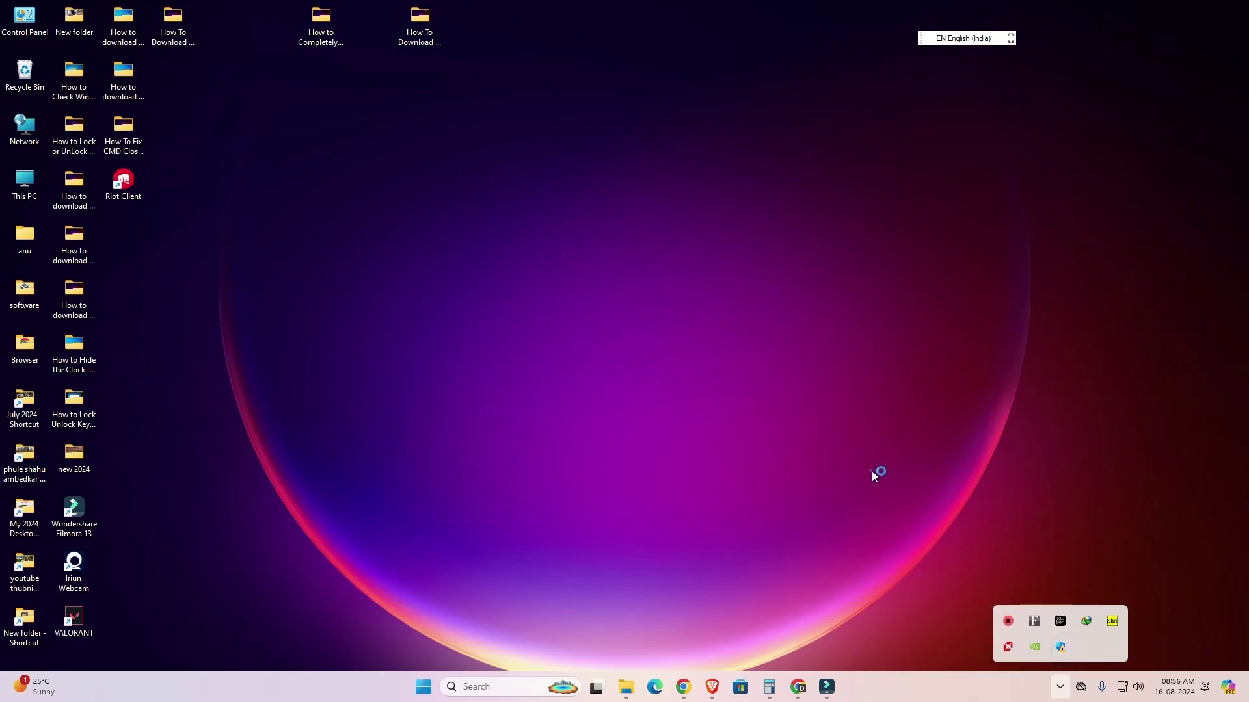
click(871, 471)
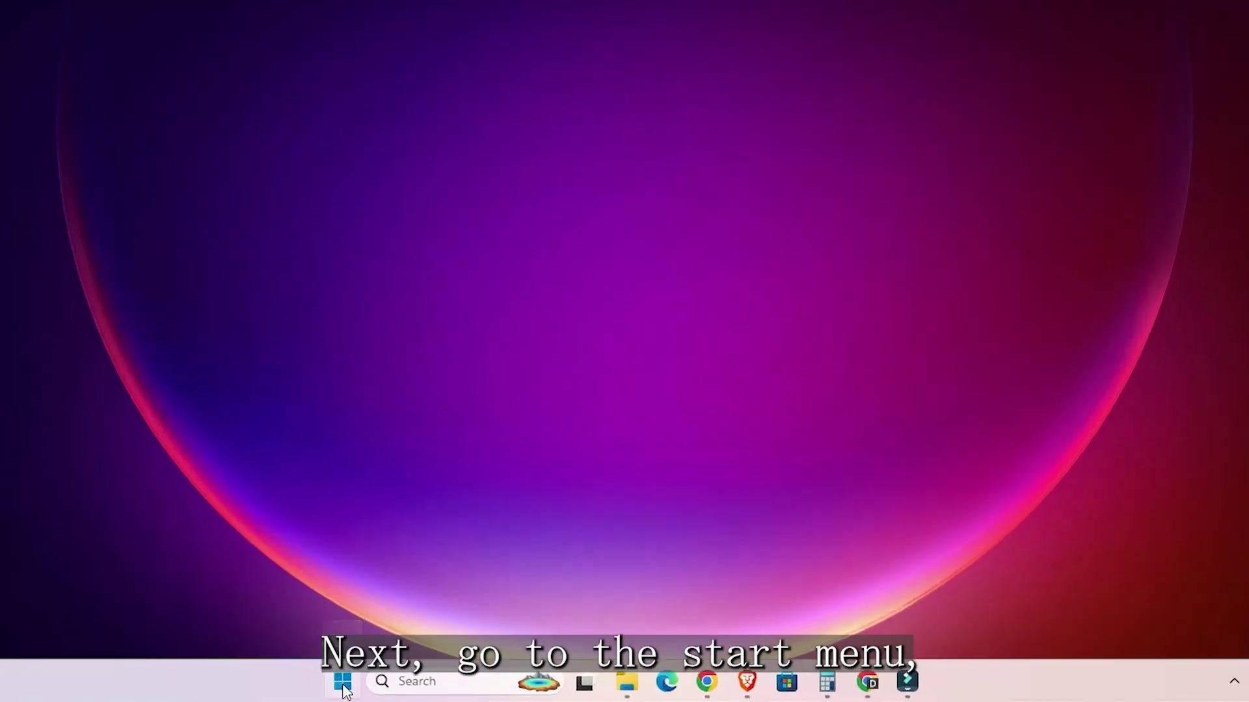
Launch Settings from the Start search and go to the Apps page
click(343, 686)
click(343, 686)
text(settings)
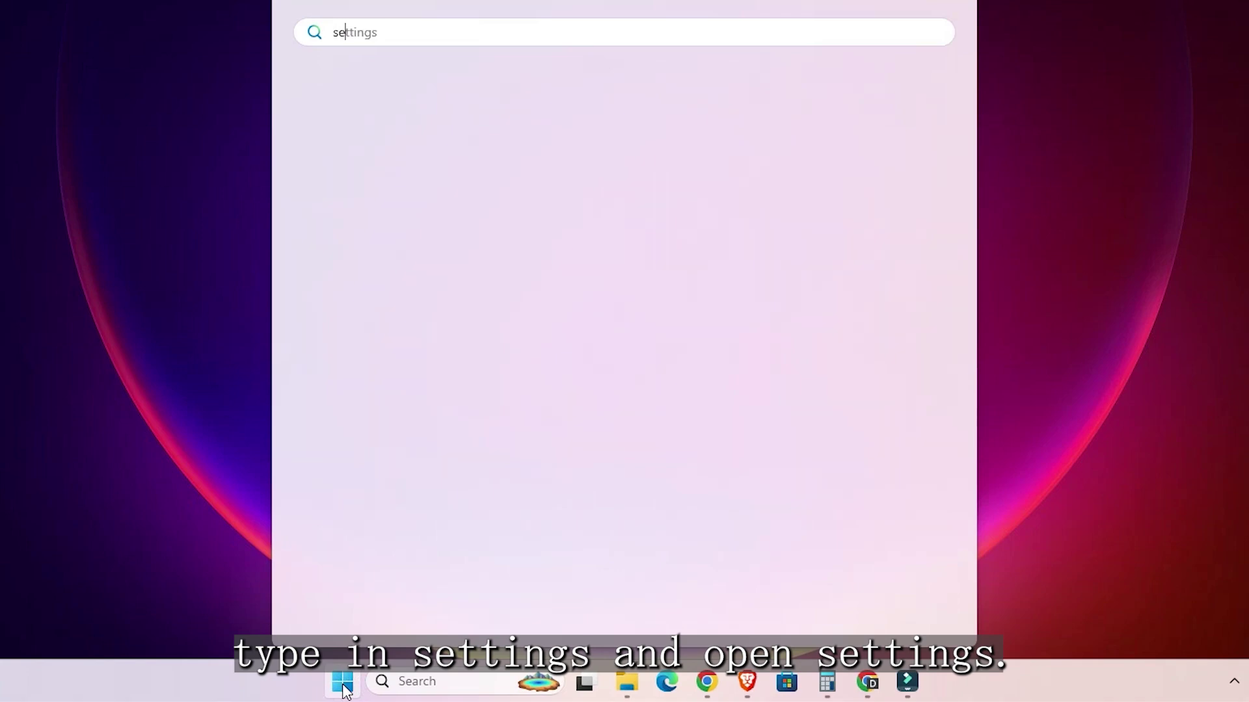
click(460, 176)
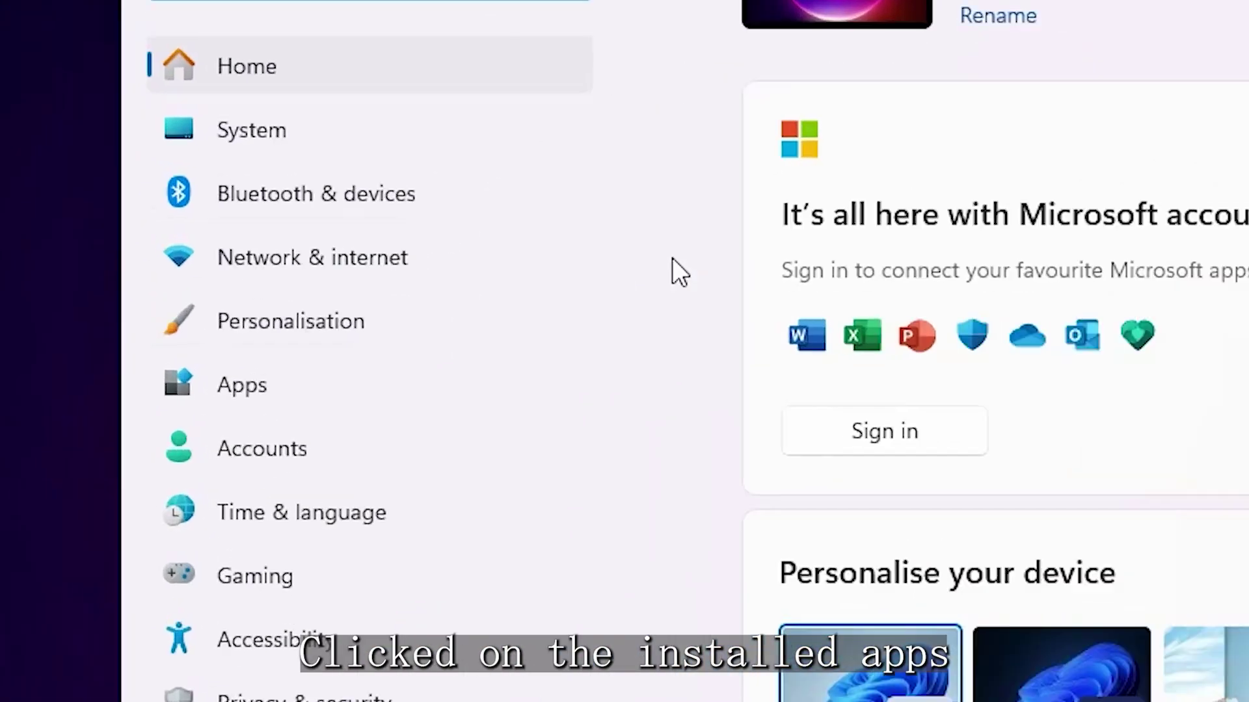
click(278, 394)
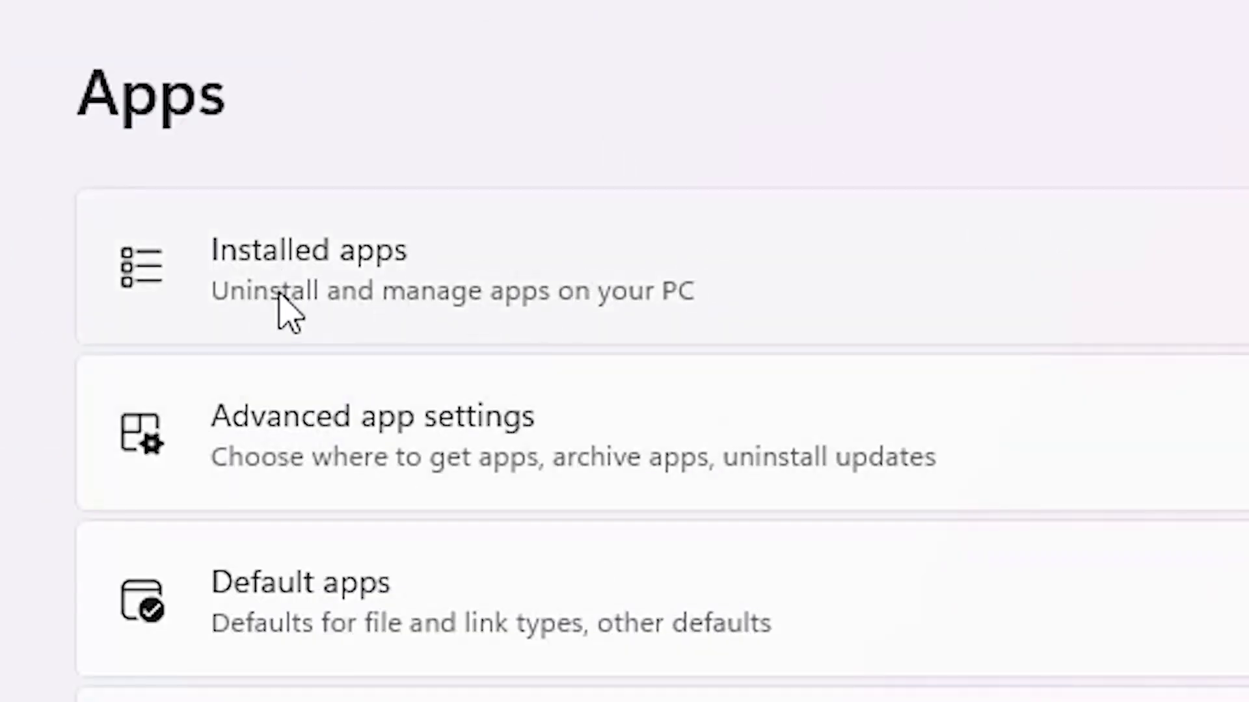
Filter Installed apps by 'riot' and uninstall VALORANT, confirming the prompt
click(355, 280)
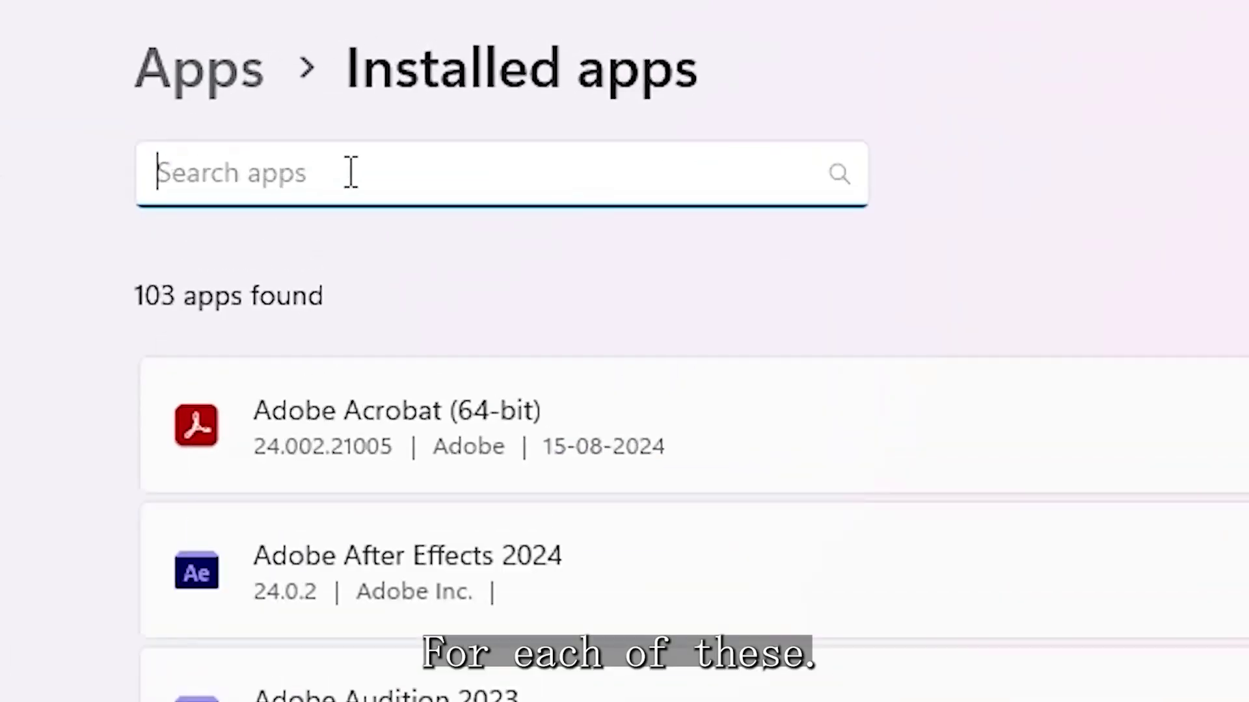
text(riot)
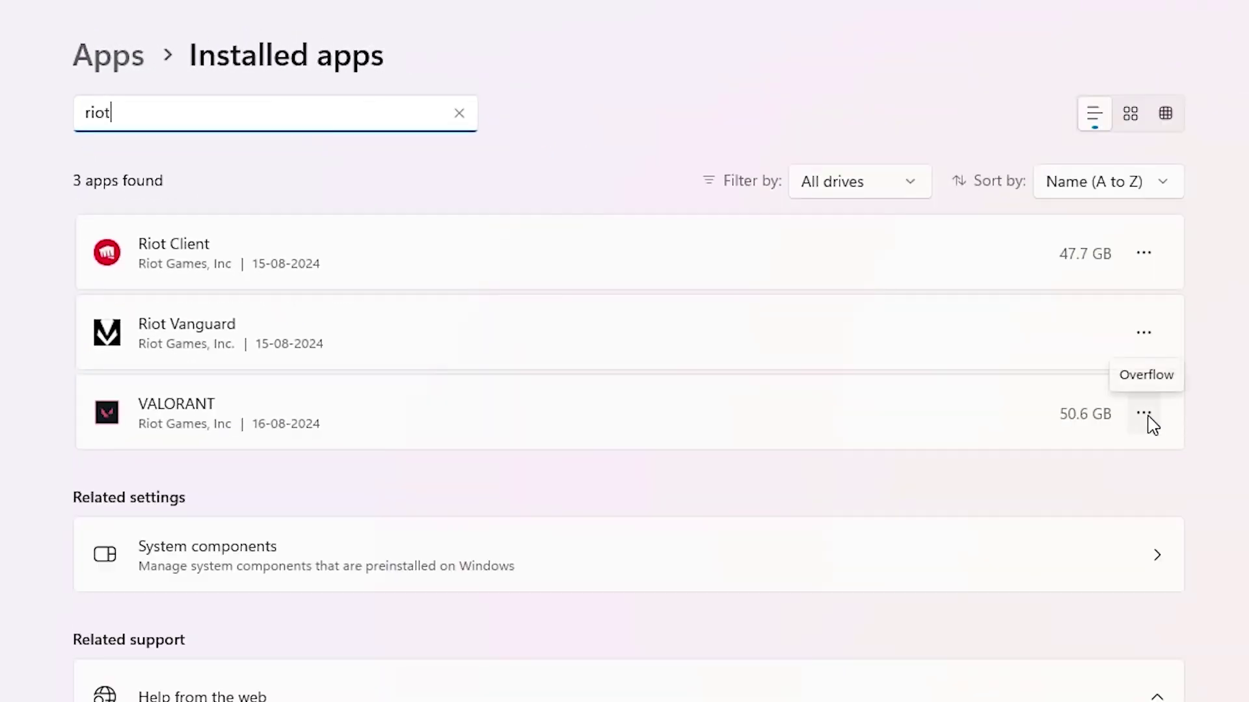
click(1148, 418)
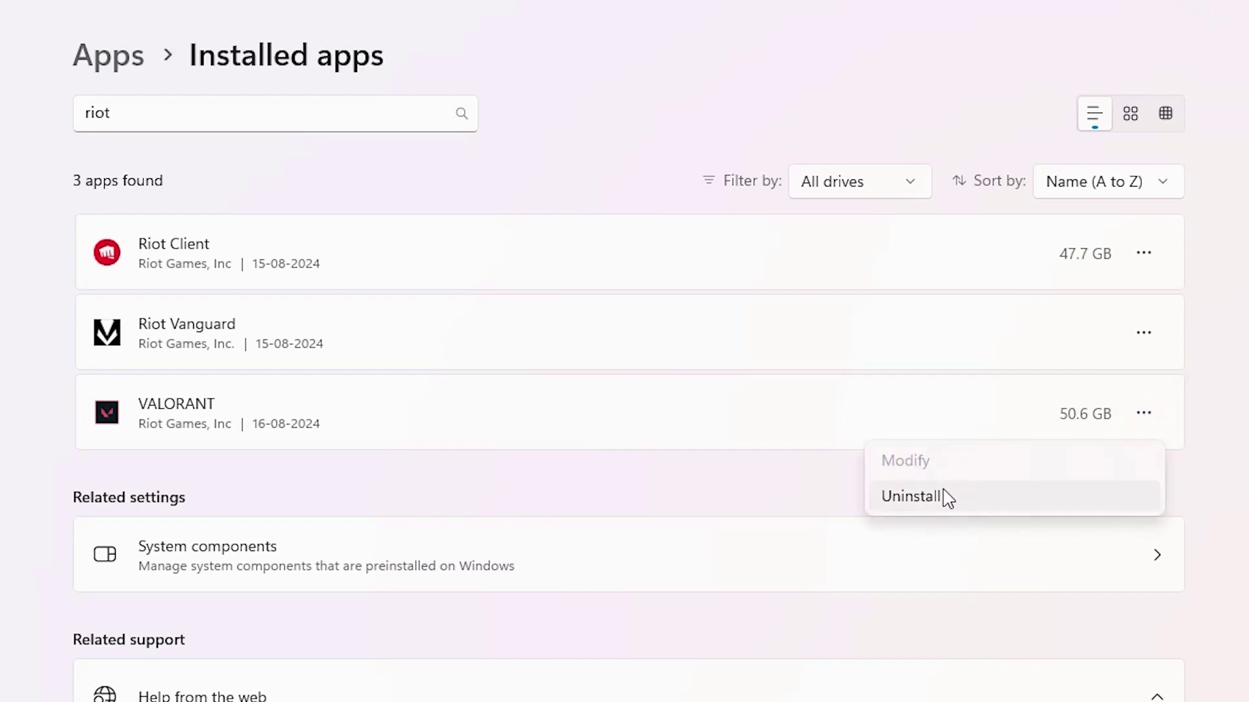
click(945, 498)
click(1081, 528)
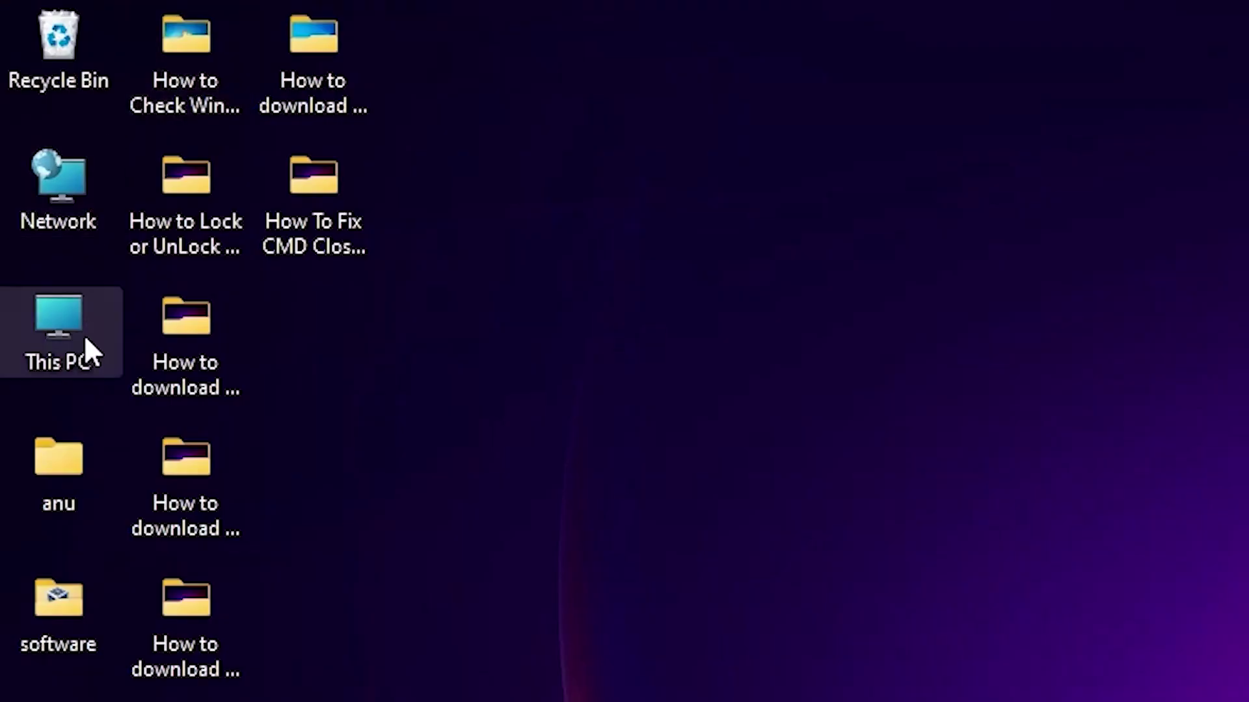
Delete the Riot Games folder from Local Disk (C:) and open the Start menu
double_click(84, 336)
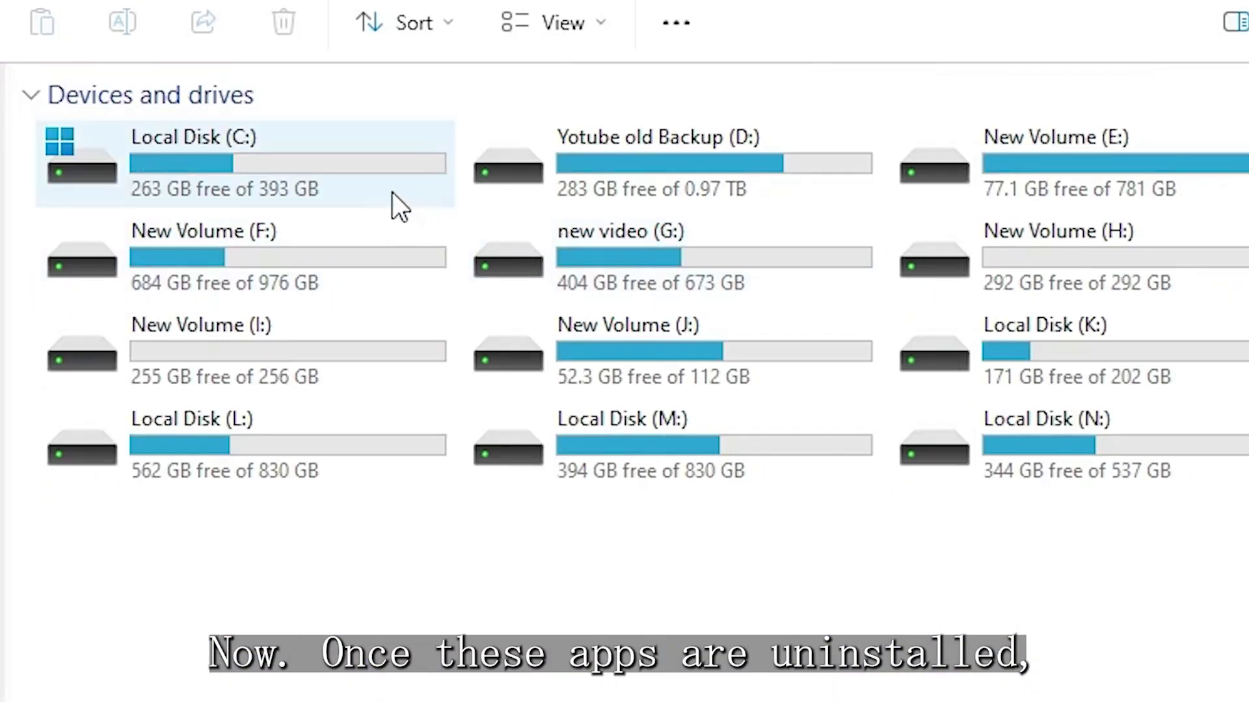
double_click(391, 195)
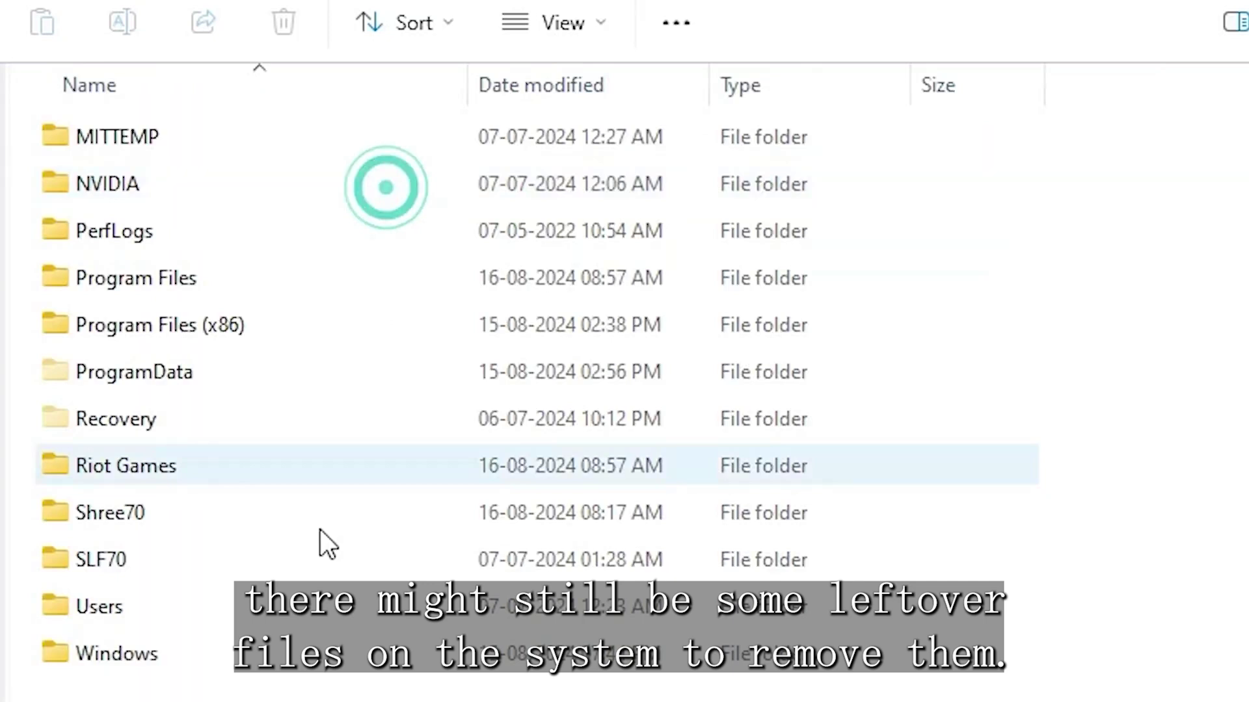
click(281, 305)
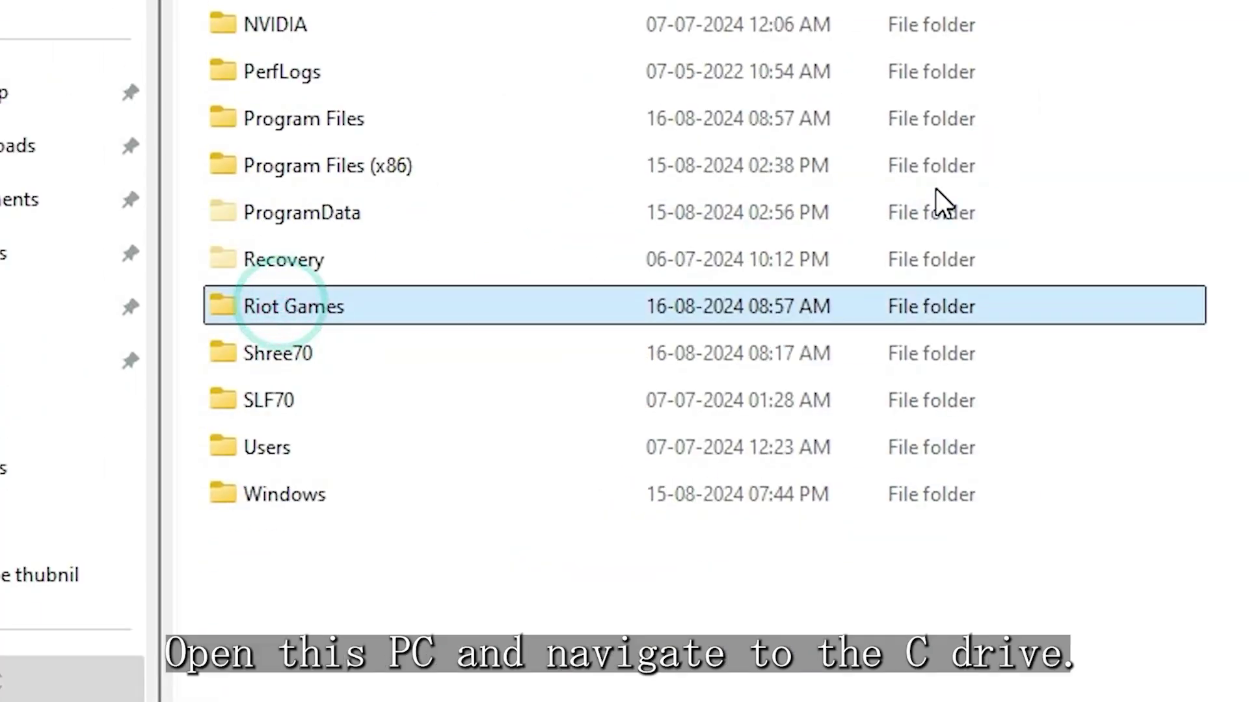
right_click(327, 306)
click(454, 615)
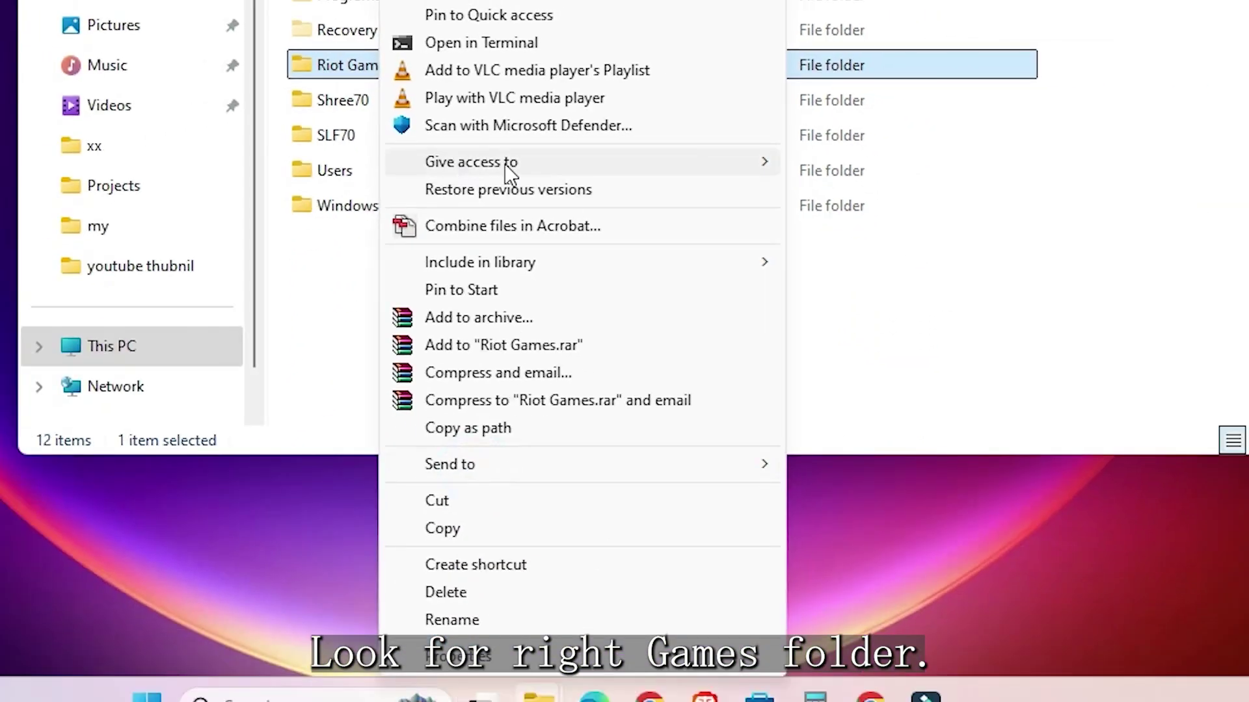
click(461, 593)
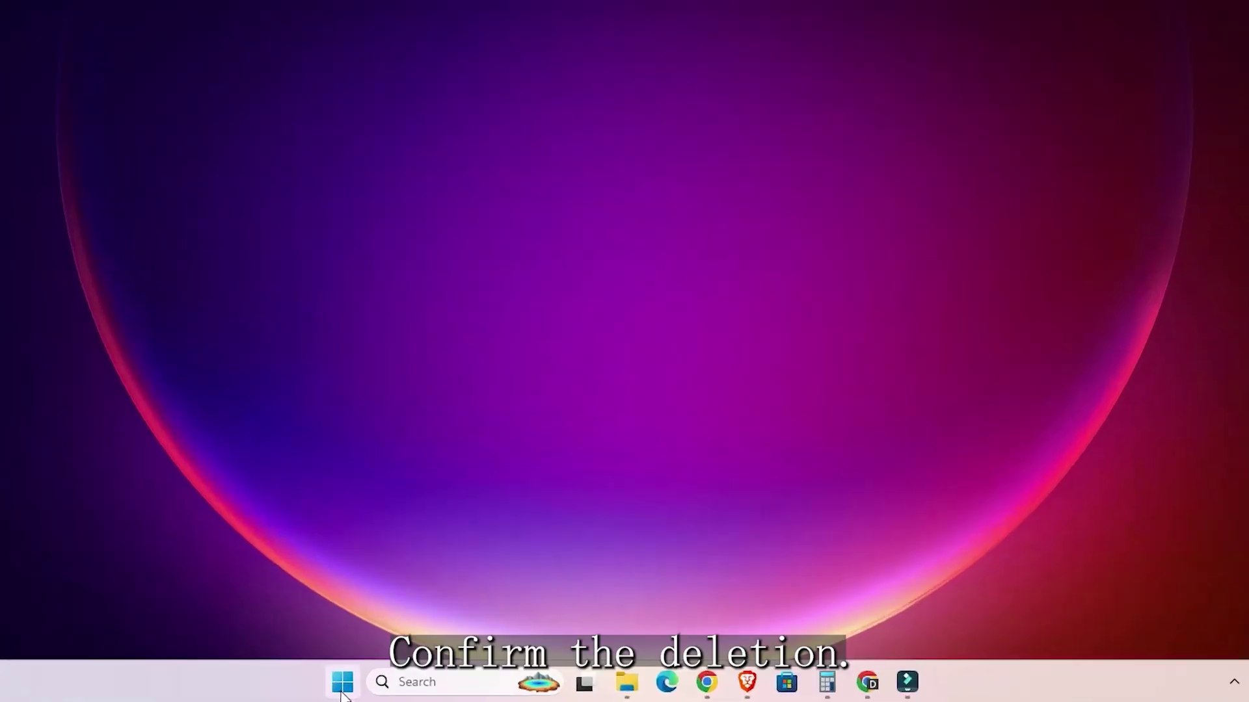
click(342, 683)
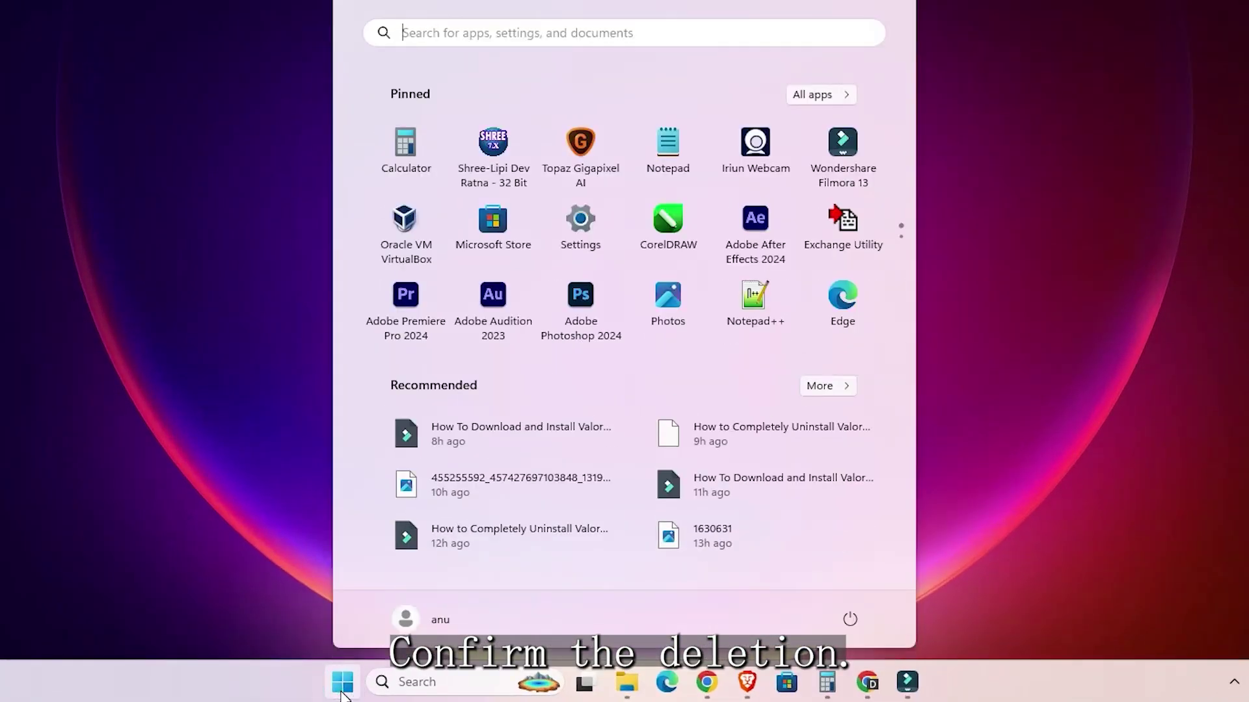
Run APPDATA from the Run dialog to open the AppData folder
click(343, 683)
text(run)
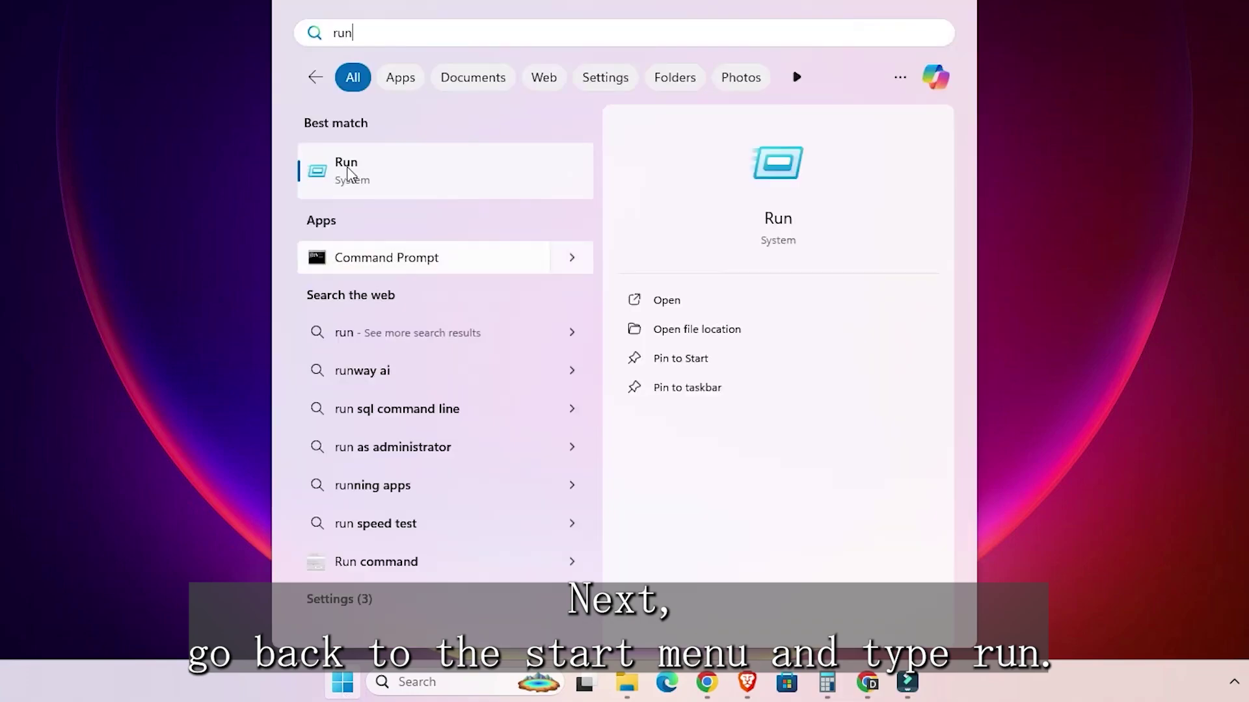
click(374, 159)
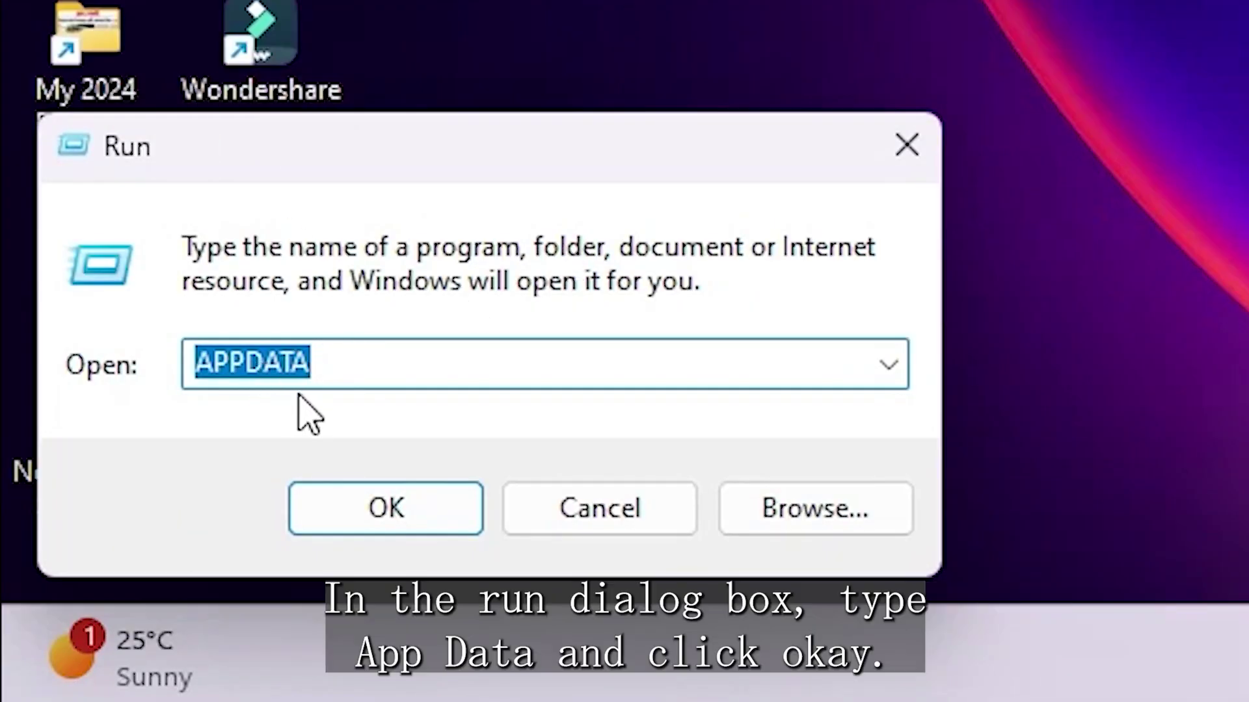
click(389, 512)
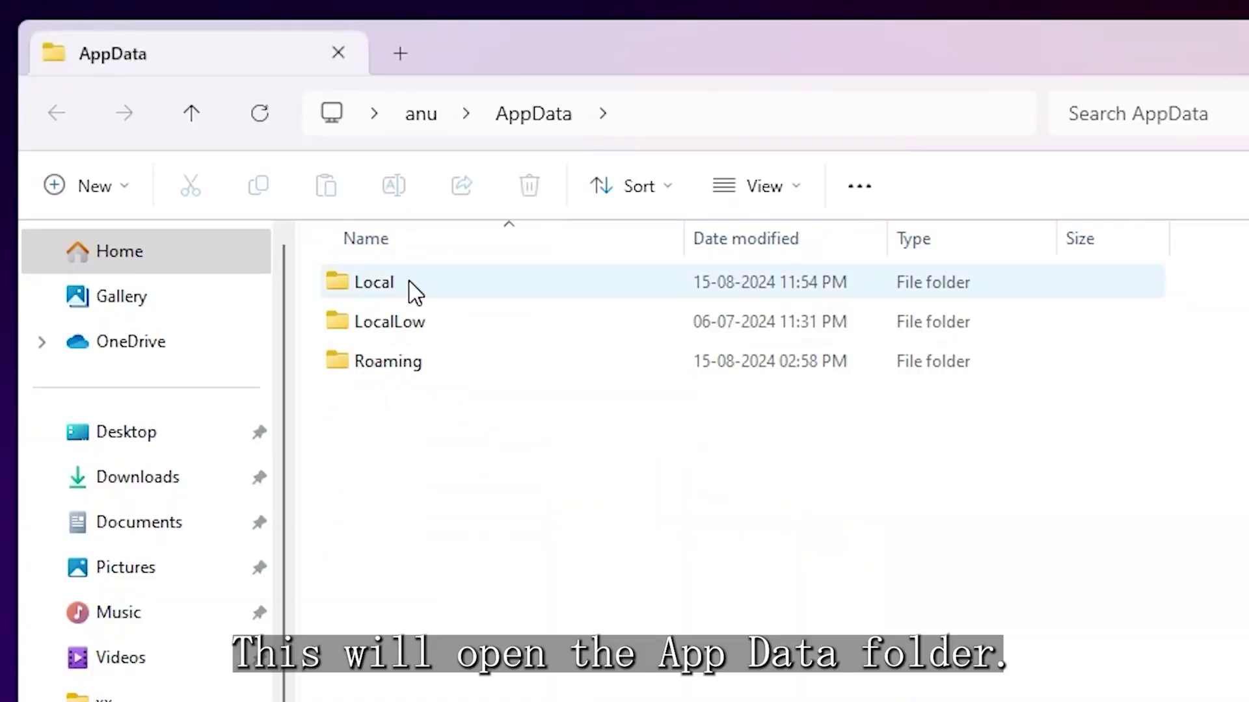
Delete the Riot Games folder in AppData\Local, leaving 28 items
double_click(409, 281)
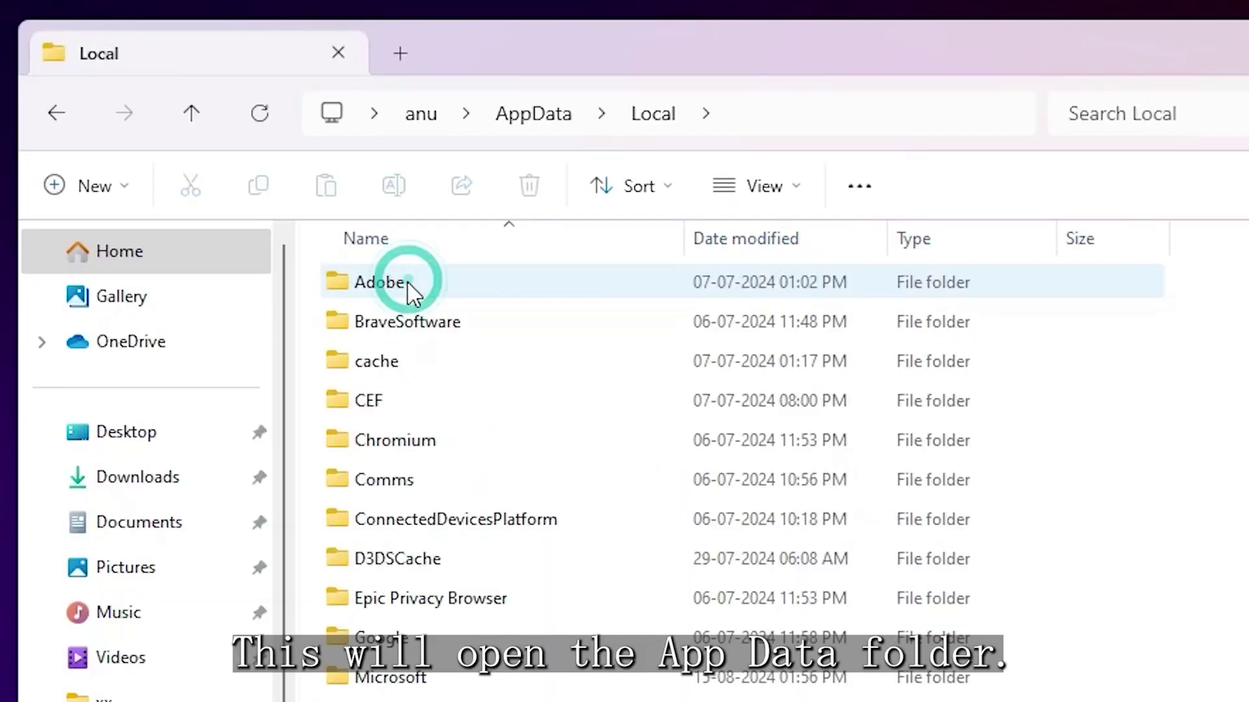
scroll(509, 625, down, 3)
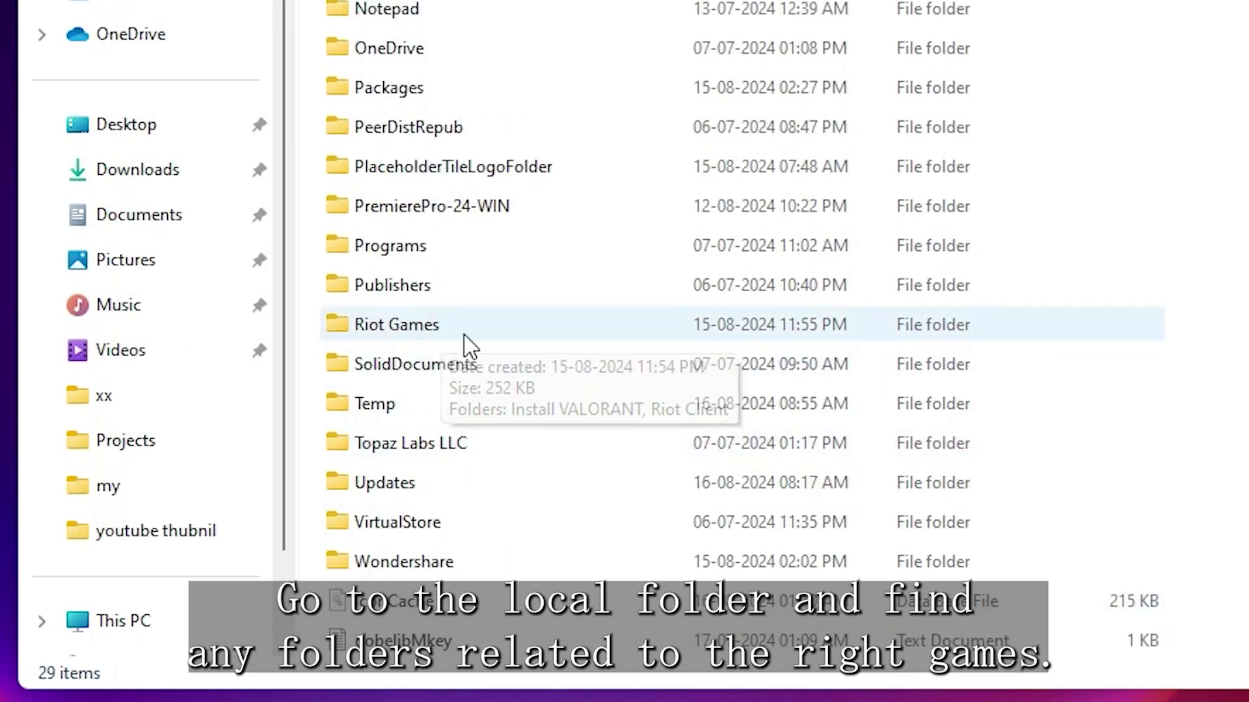
click(432, 331)
right_click(430, 333)
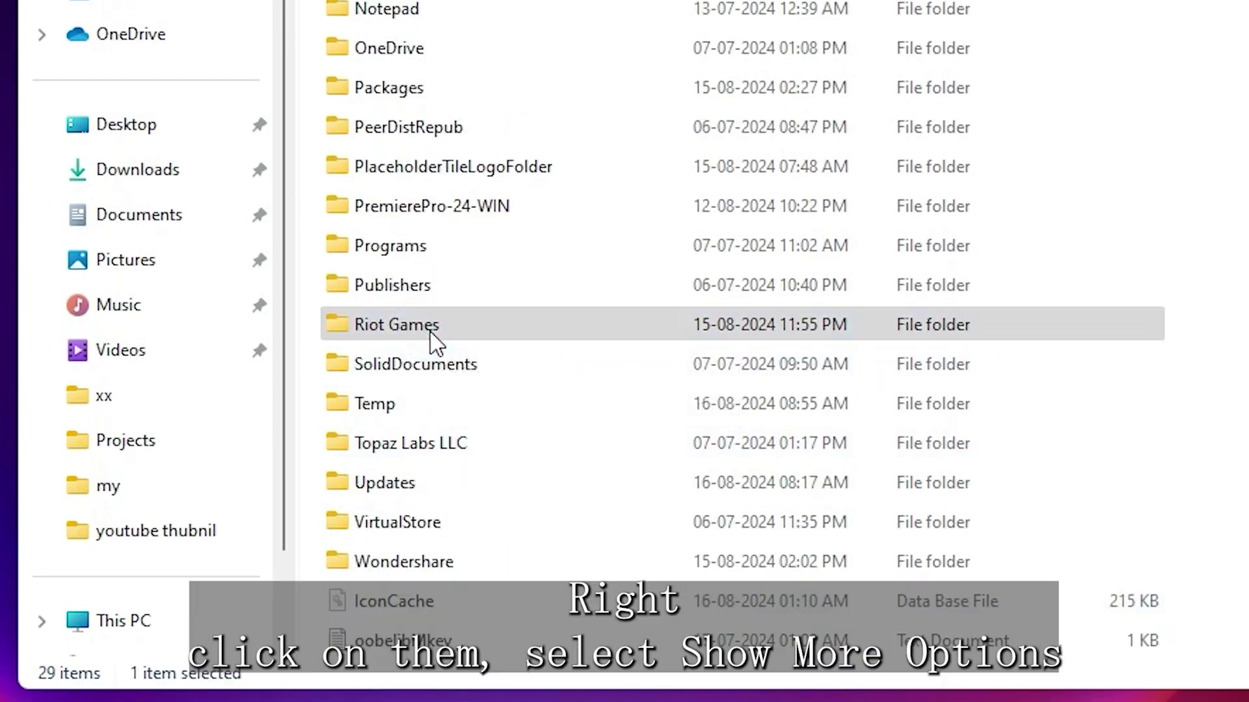
click(579, 310)
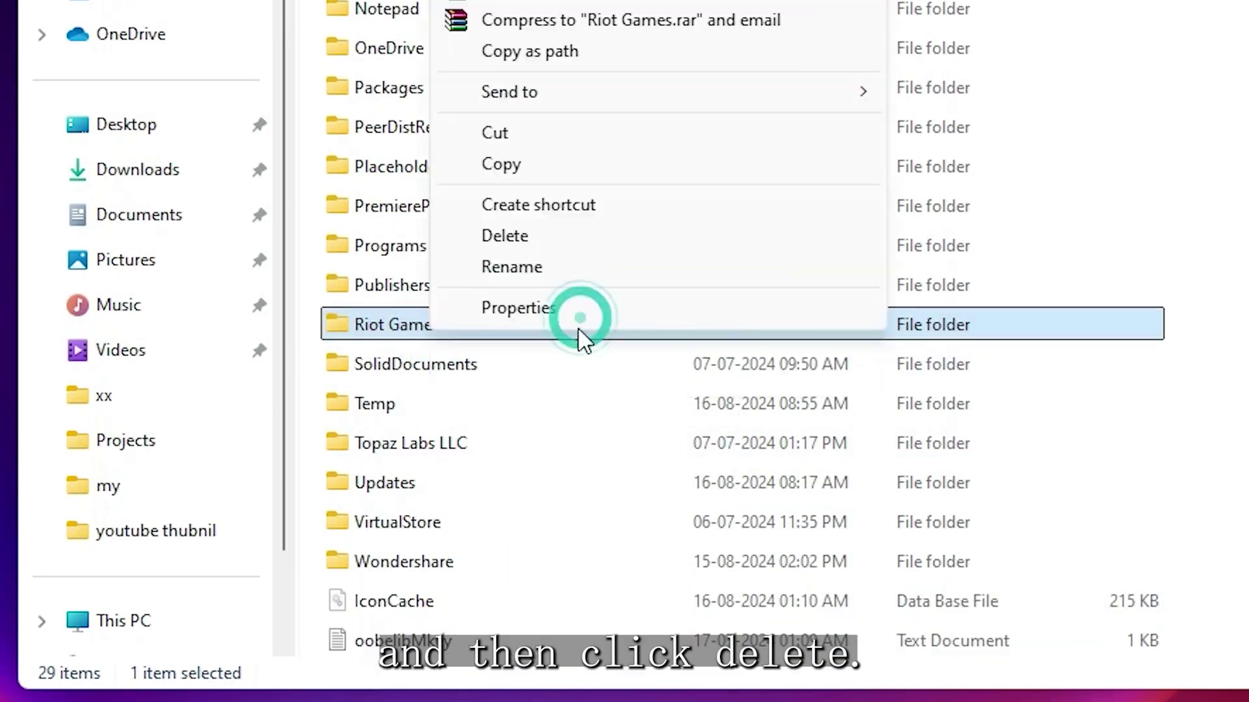
click(556, 241)
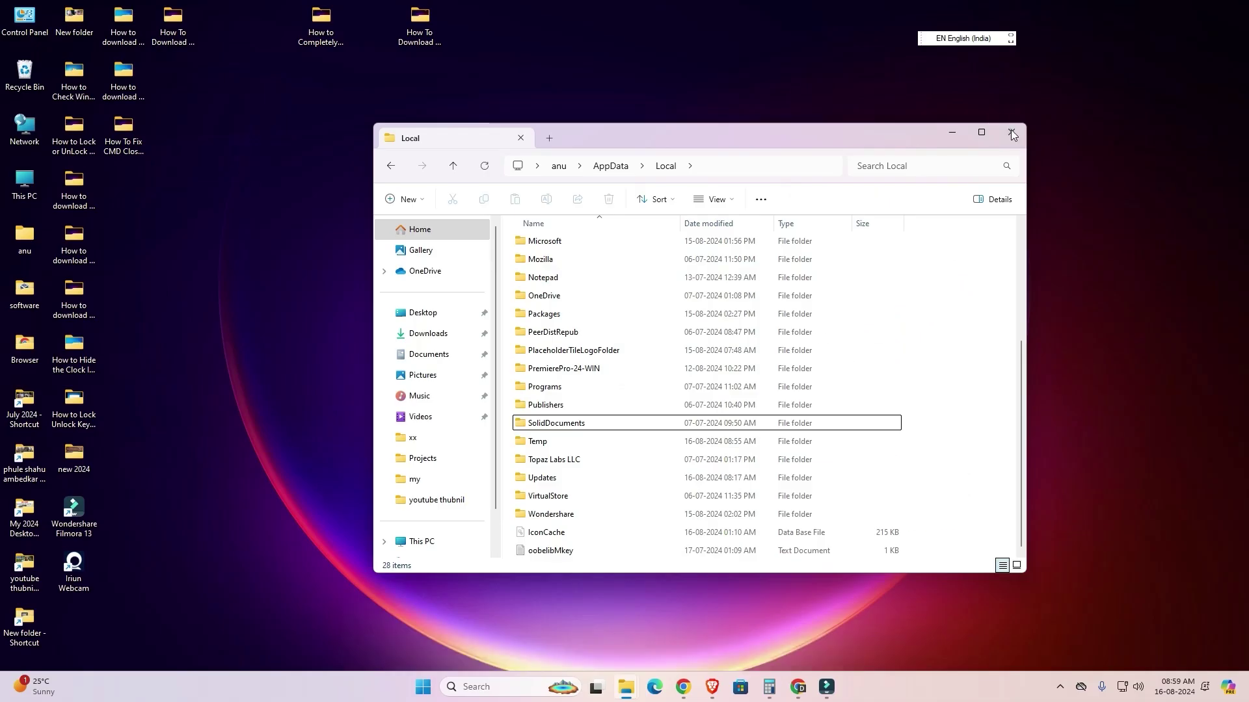
click(1011, 135)
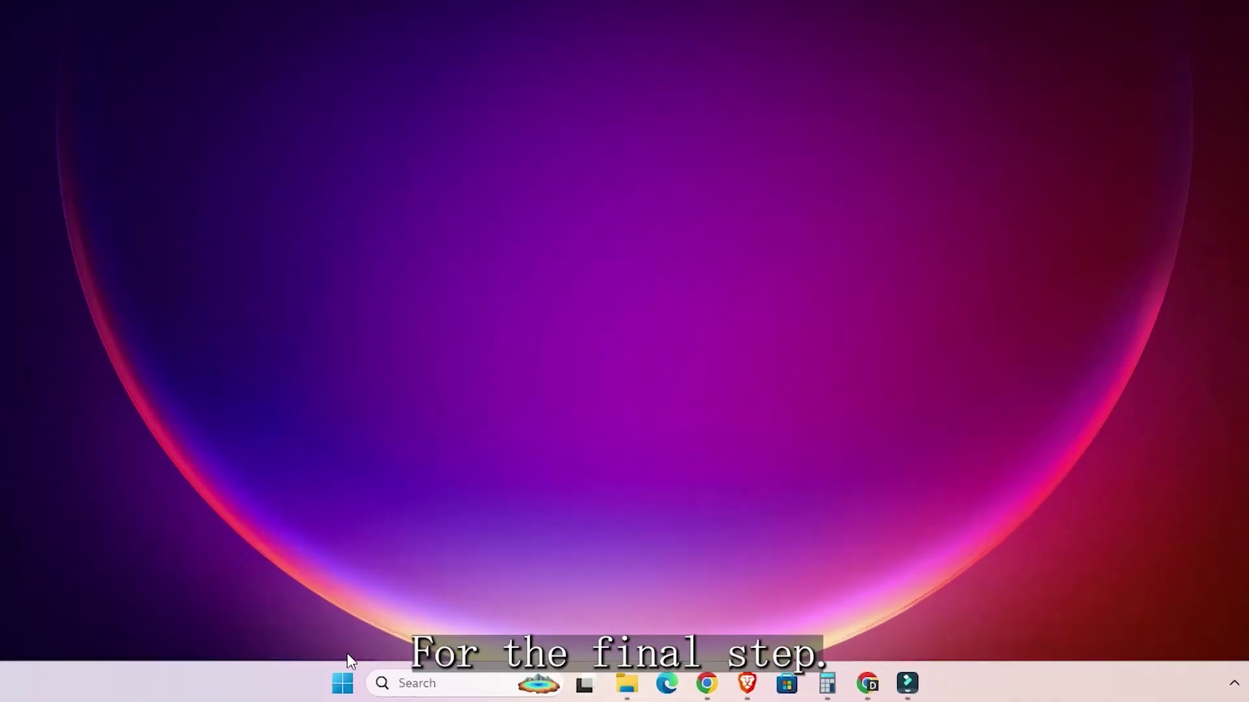
click(339, 683)
click(338, 683)
text(rio)
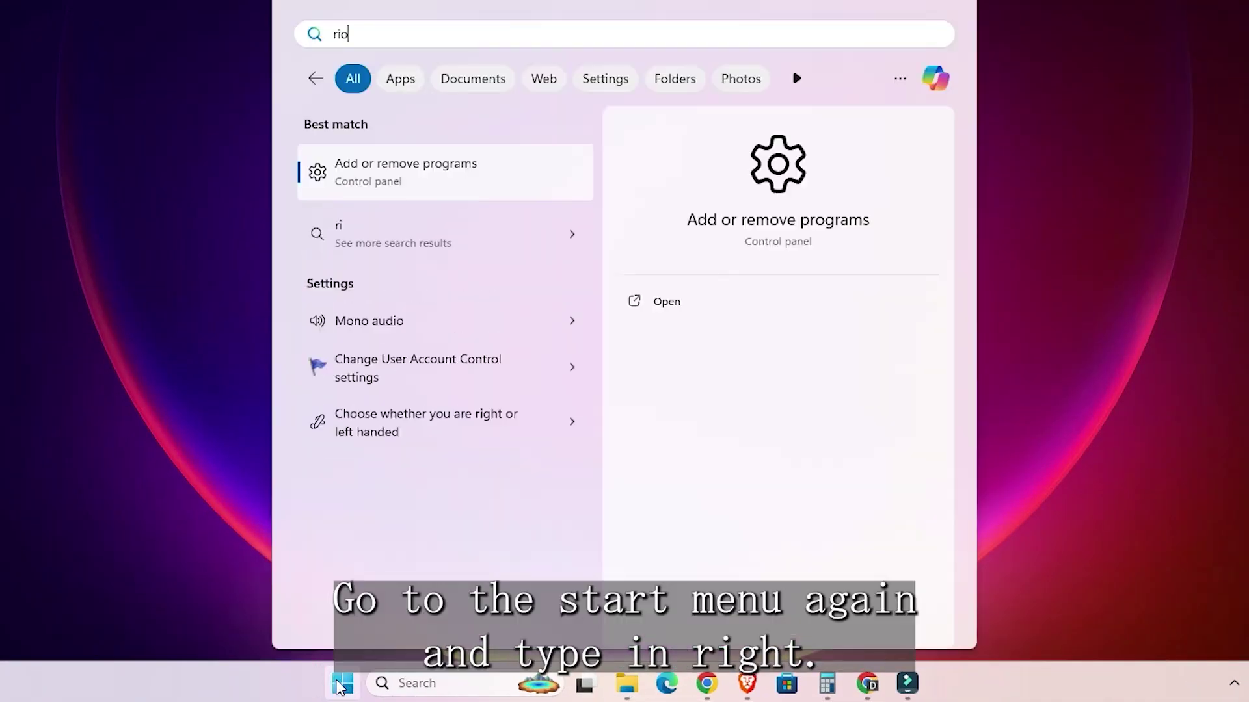
text(t)
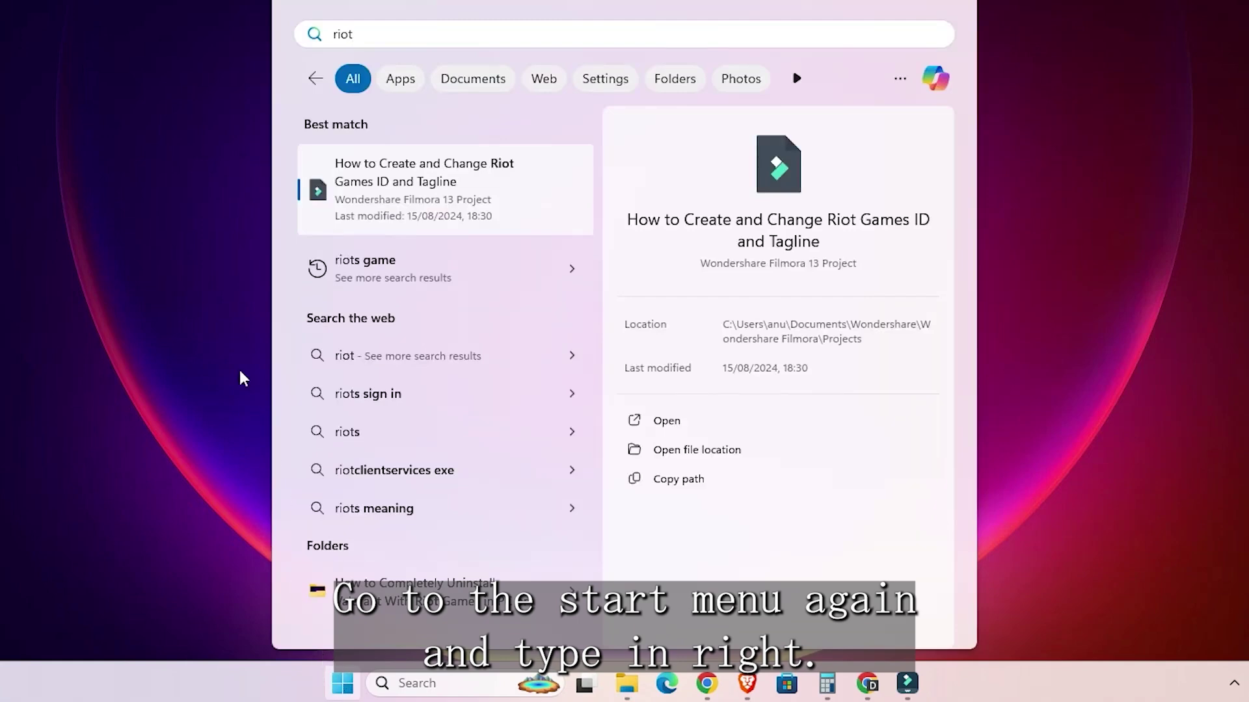
click(221, 280)
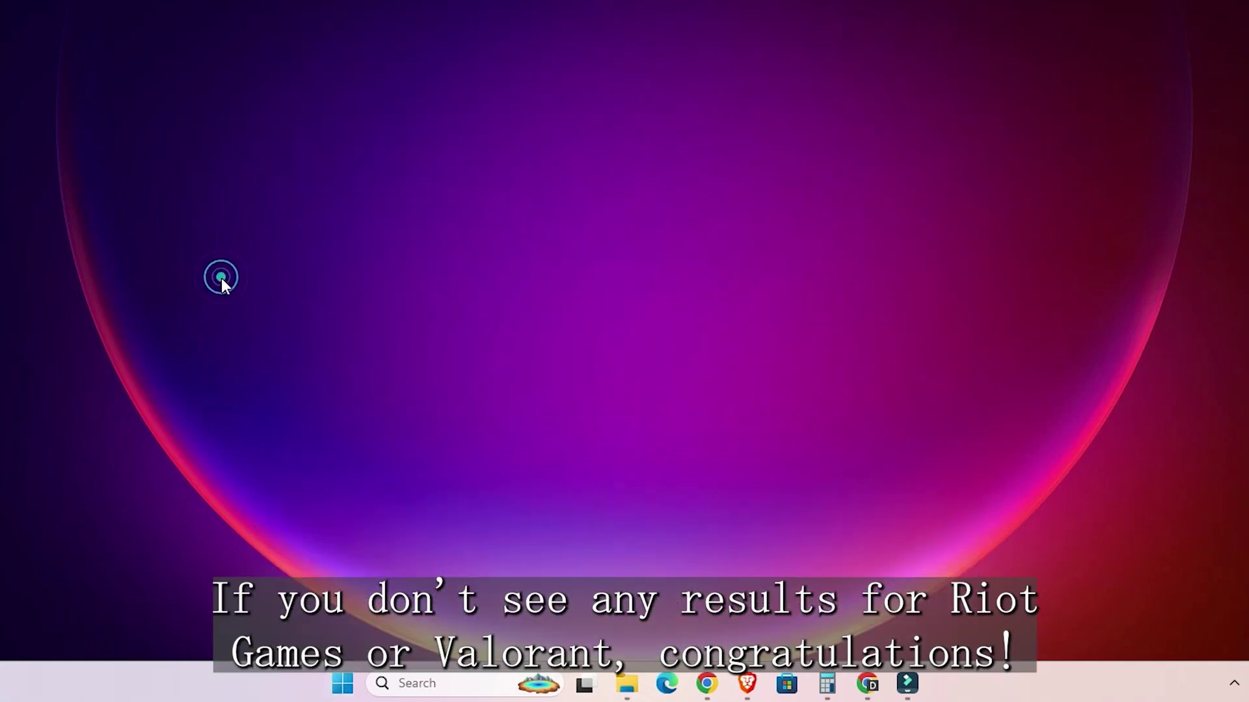